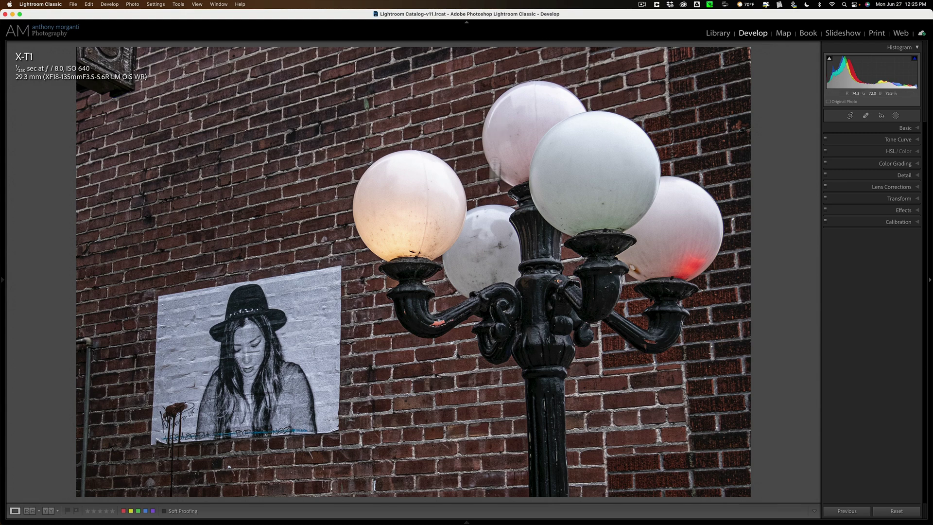
# - Collapse the Basic panel and expand Color Grading showing only the Midtones wheel
pyautogui.click(908, 130)
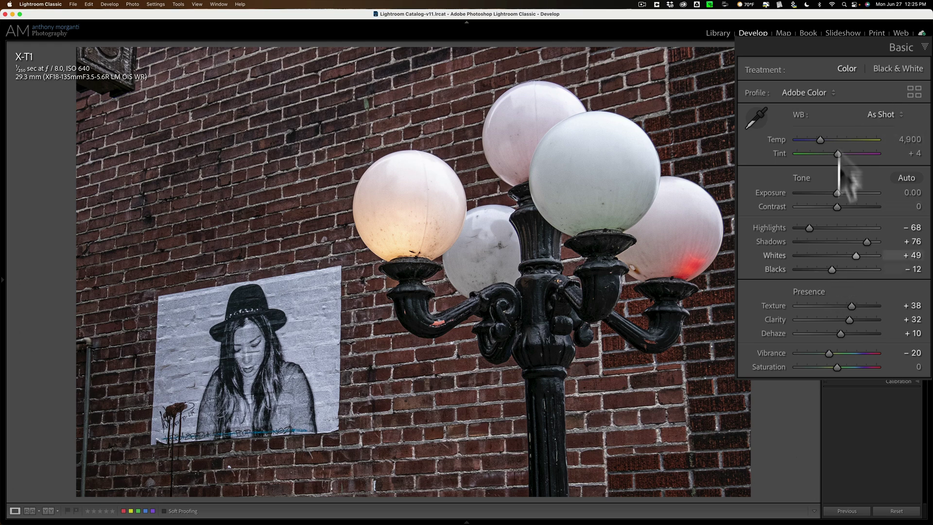
pyautogui.click(893, 45)
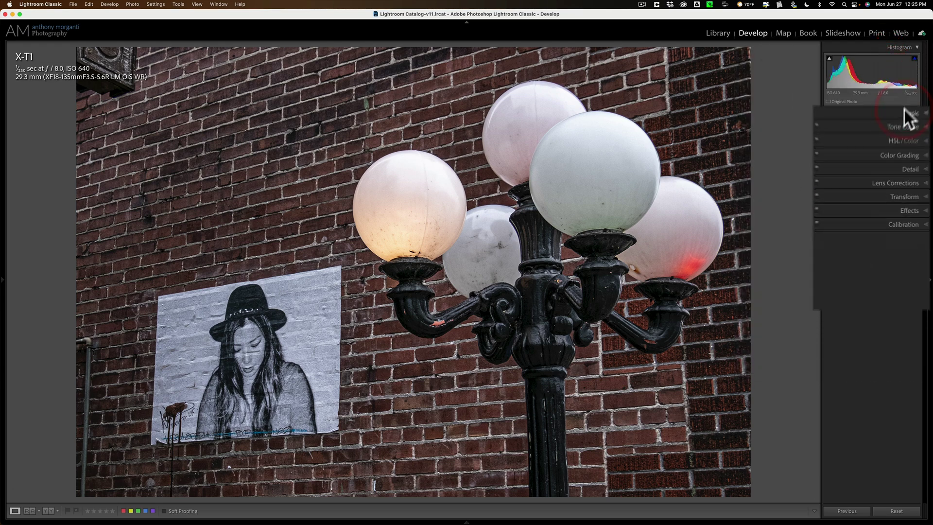
pyautogui.click(905, 164)
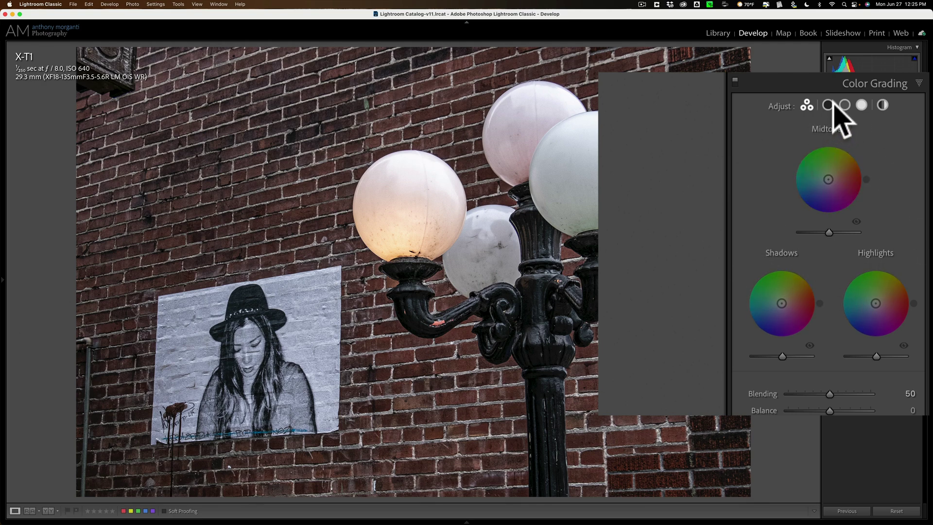
pyautogui.click(845, 106)
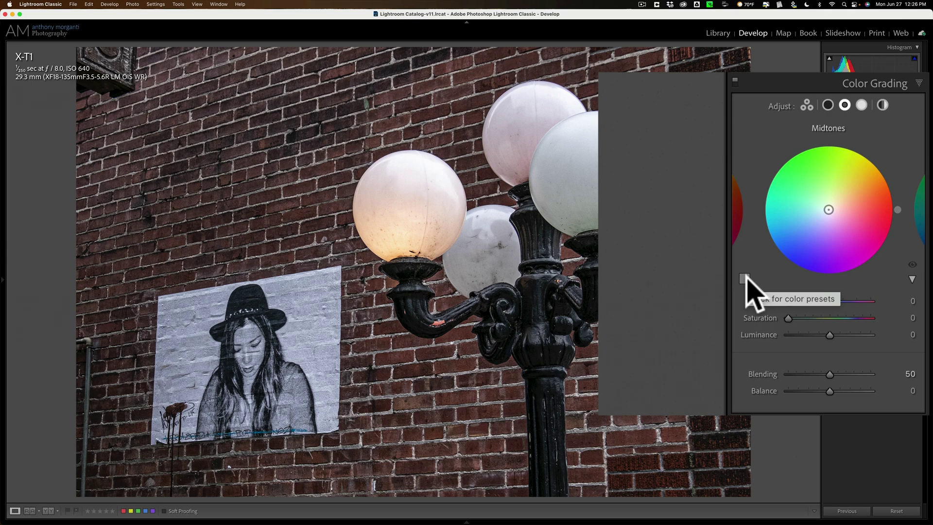
# - Preview light blue, blue, cream and yellow custom swatches on midtones, then reset to white
pyautogui.click(745, 278)
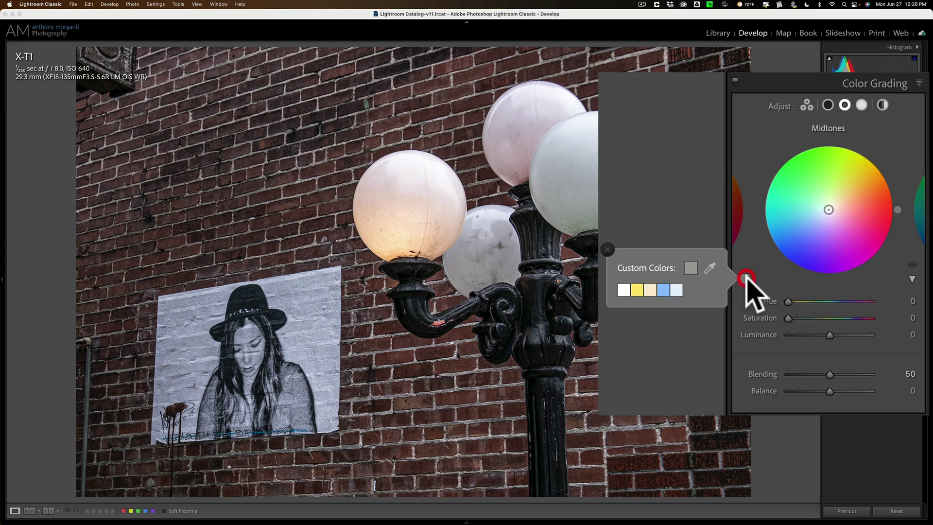
pyautogui.click(678, 290)
pyautogui.click(663, 290)
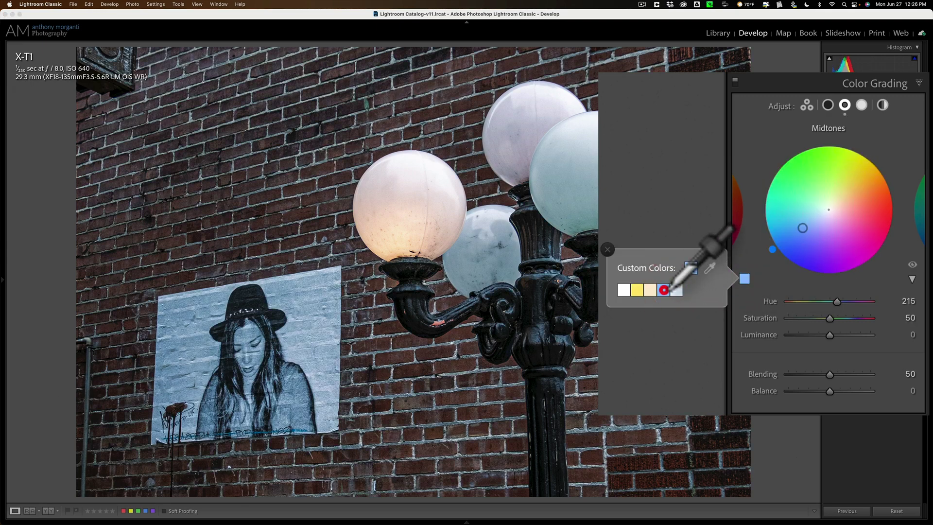
pyautogui.click(646, 291)
pyautogui.click(637, 291)
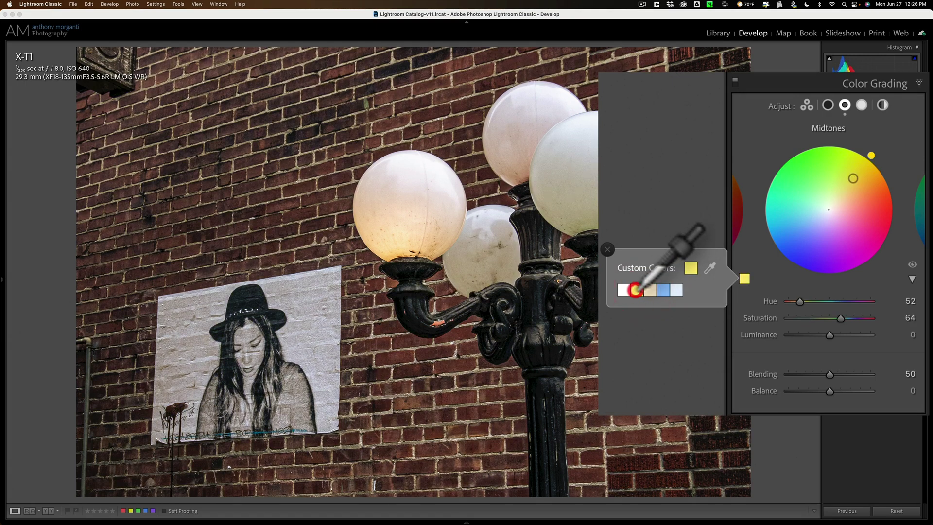
pyautogui.click(622, 290)
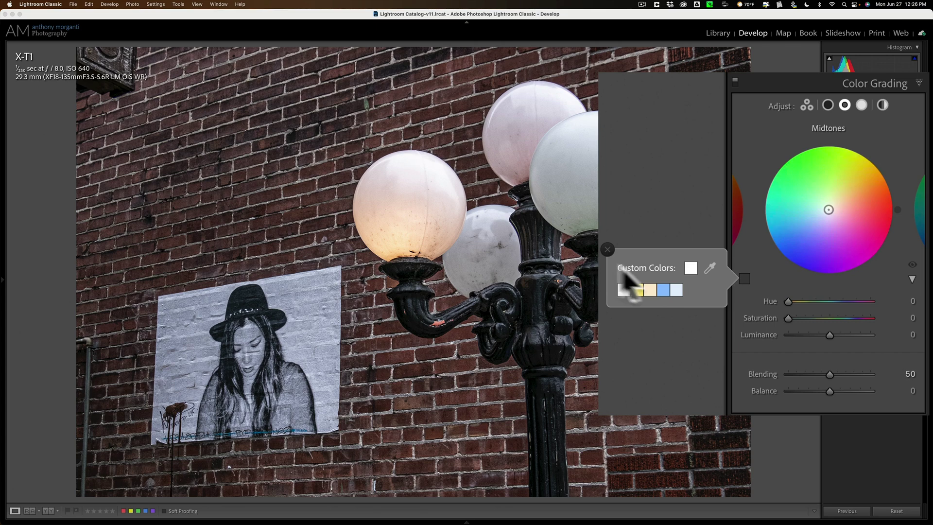
pyautogui.click(607, 249)
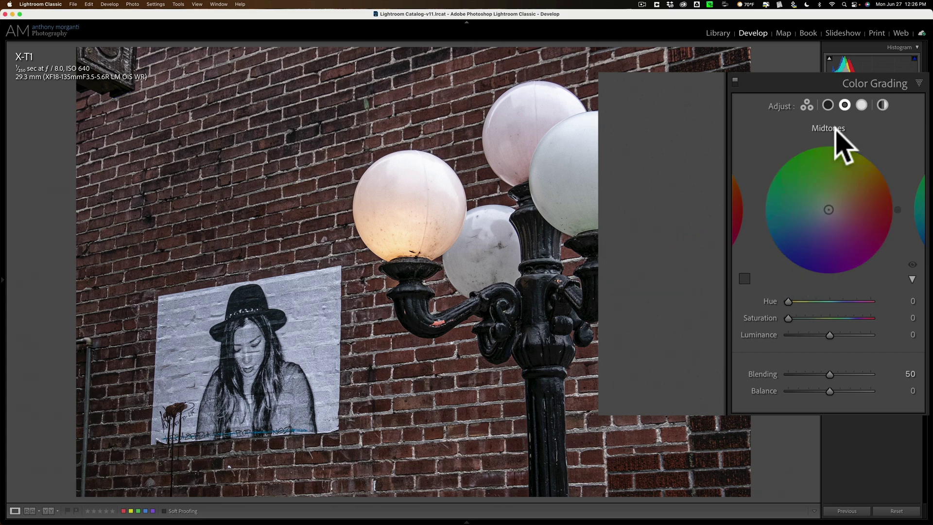
# - Reset the midtones and shift them to cyan (Hue 180, Saturation 79)
pyautogui.press('alt')
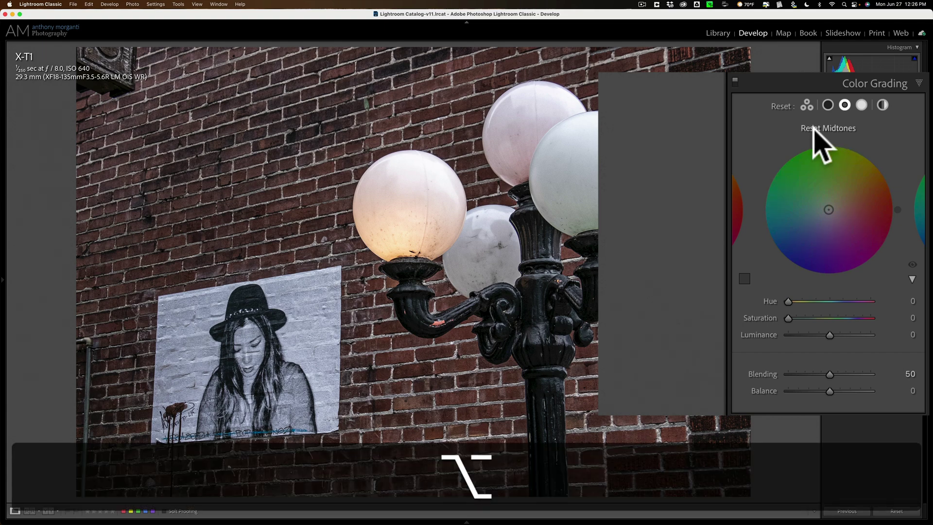
pyautogui.click(821, 128)
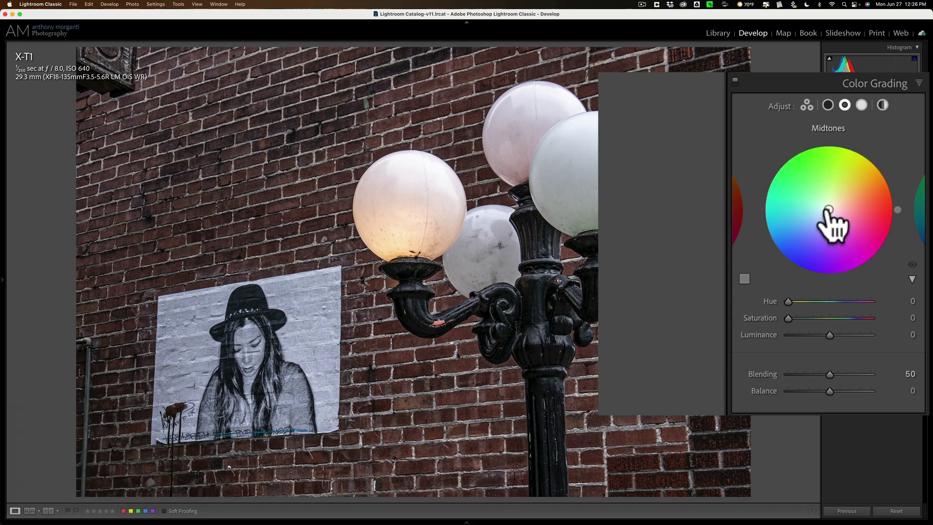
pyautogui.moveTo(829, 210); pyautogui.dragTo(781, 209)
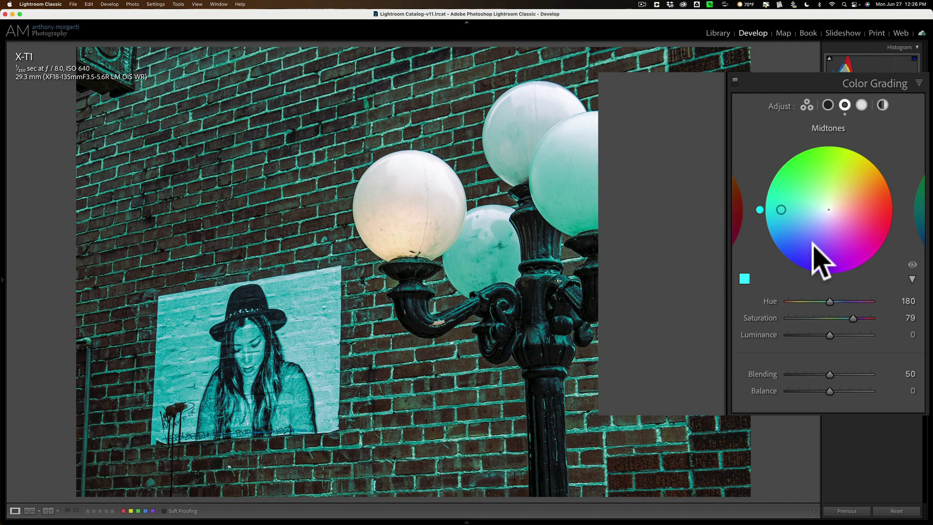
# - Save the current cyan into the last Custom Colors swatch
pyautogui.click(745, 279)
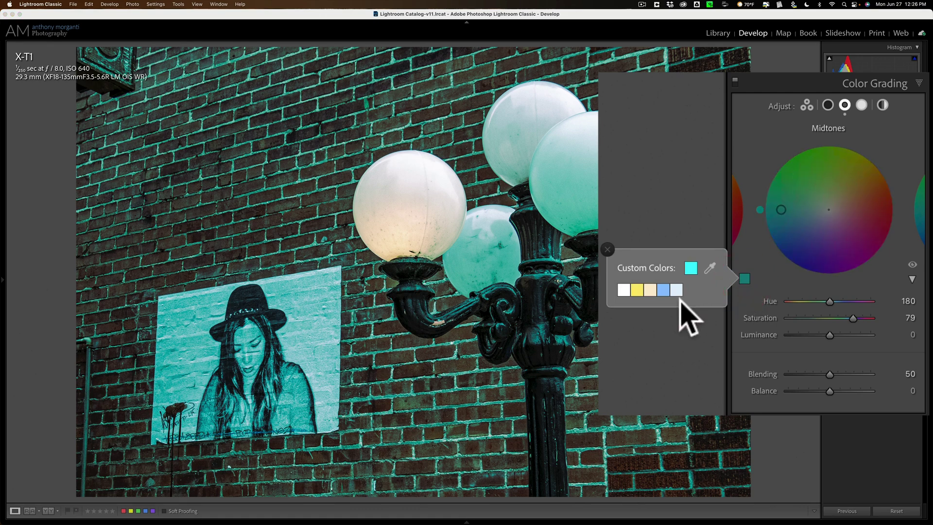
pyautogui.moveTo(681, 312); pyautogui.dragTo(682, 293)
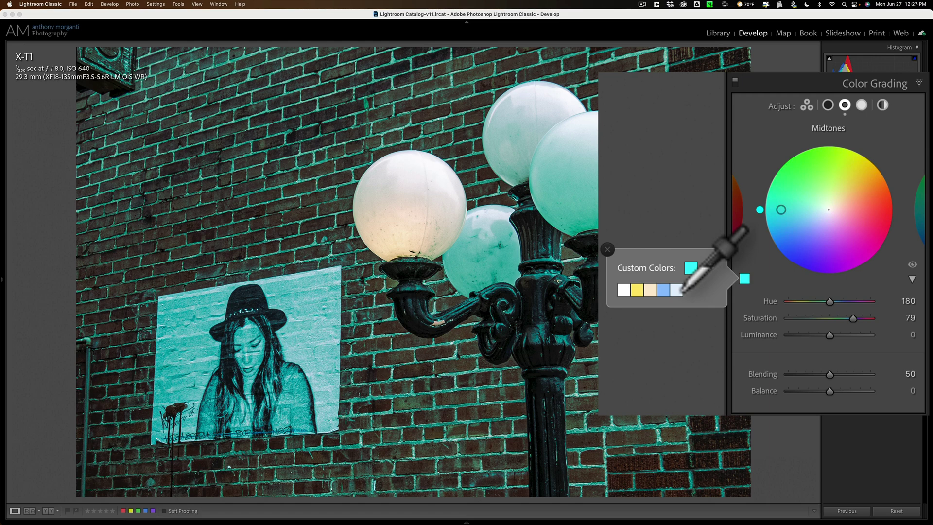
pyautogui.rightClick(681, 291)
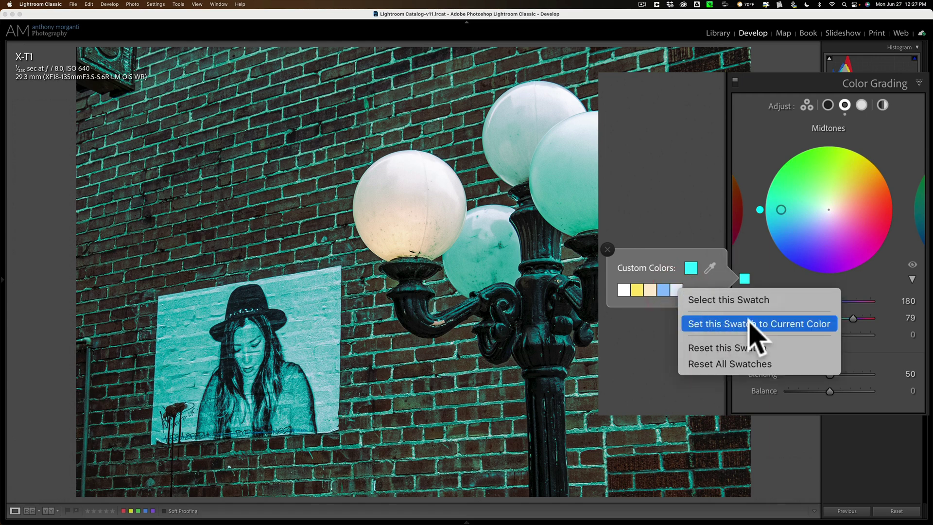
pyautogui.click(776, 322)
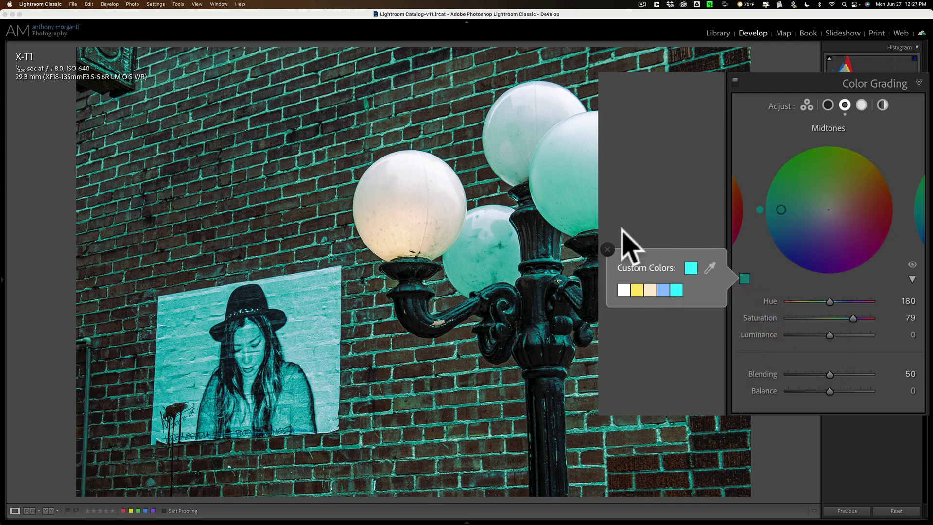
# - Grade the highlights warm orange (Hue 30, Saturation 78)
pyautogui.click(652, 227)
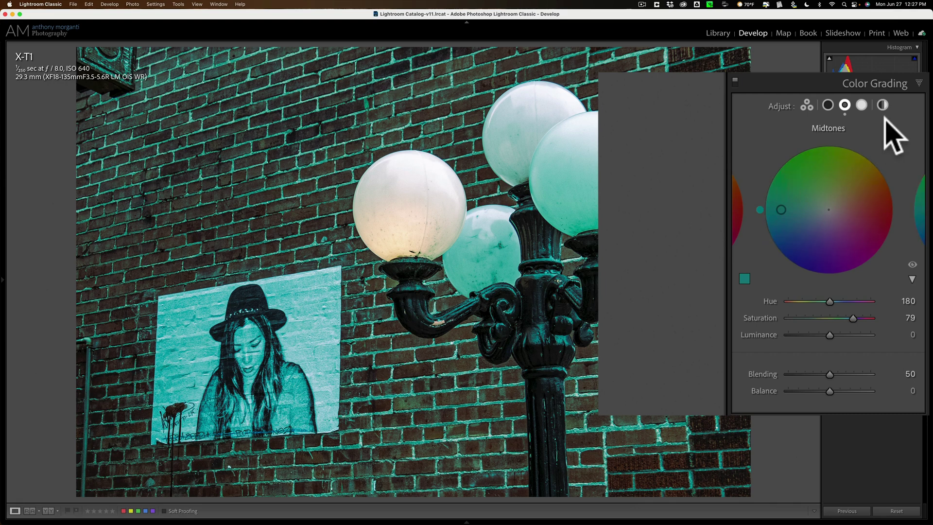
pyautogui.click(862, 105)
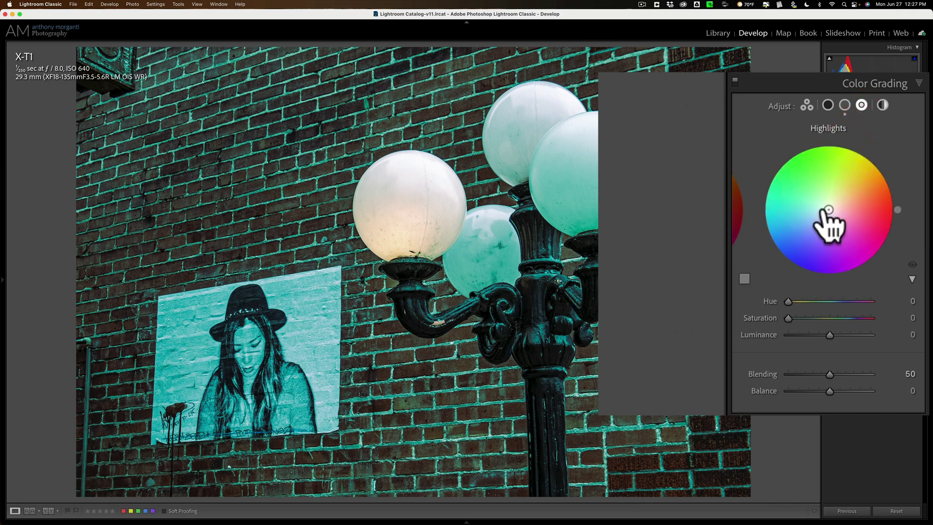
pyautogui.moveTo(829, 210); pyautogui.dragTo(869, 186)
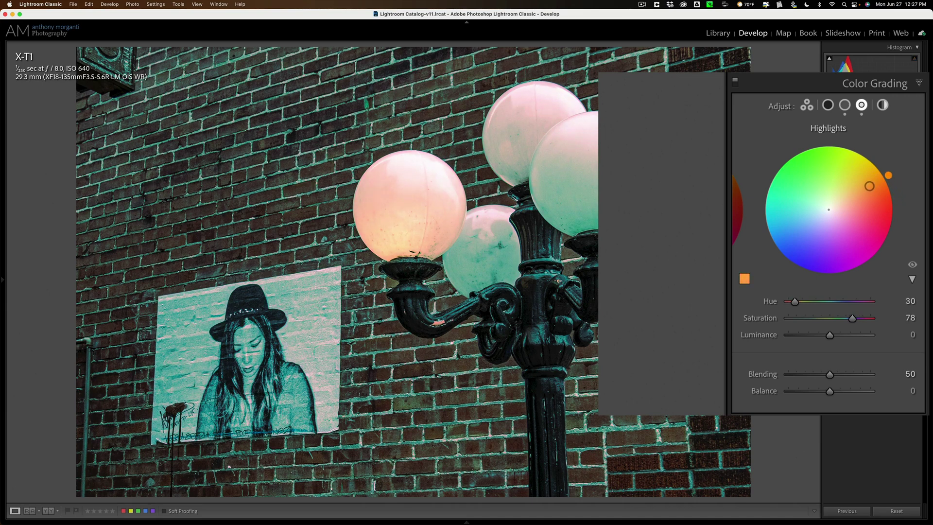
# - Store the orange in the fourth custom swatch and close the Custom Colors popup
pyautogui.click(744, 281)
pyautogui.click(711, 269)
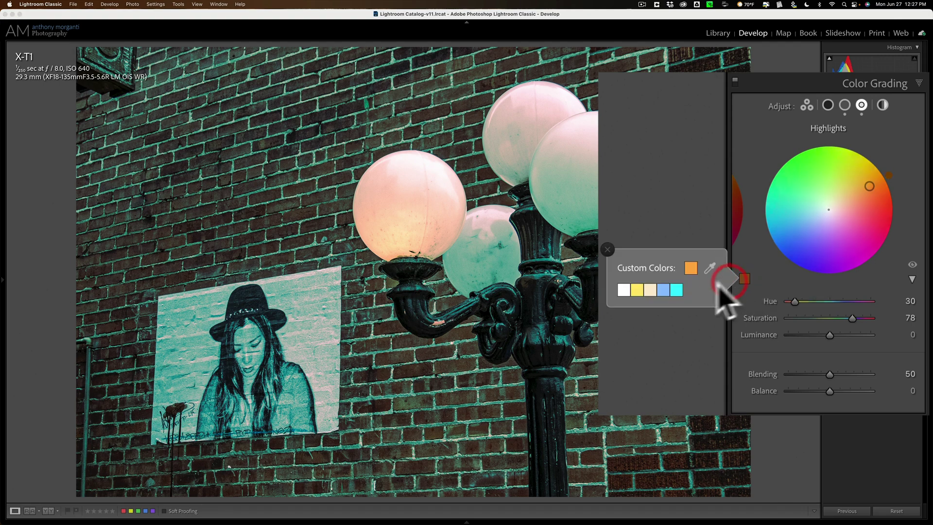
pyautogui.rightClick(664, 289)
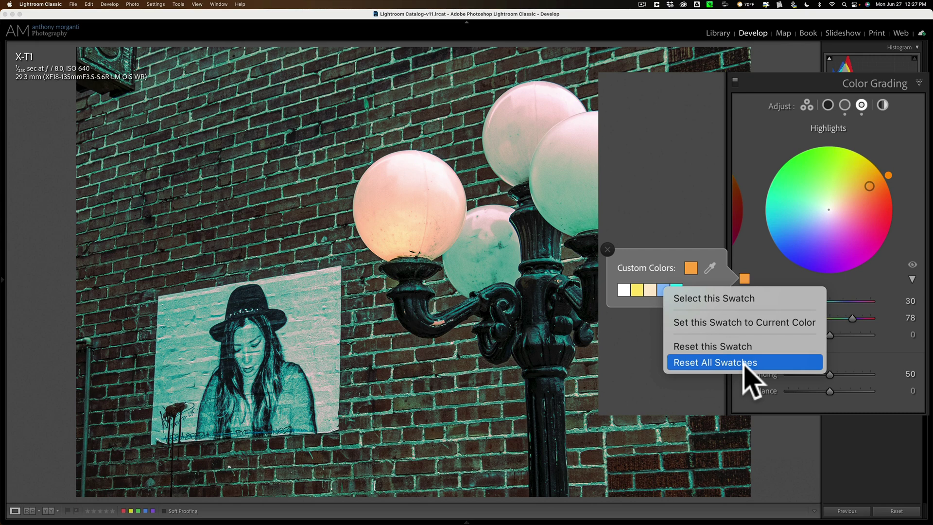
pyautogui.click(708, 329)
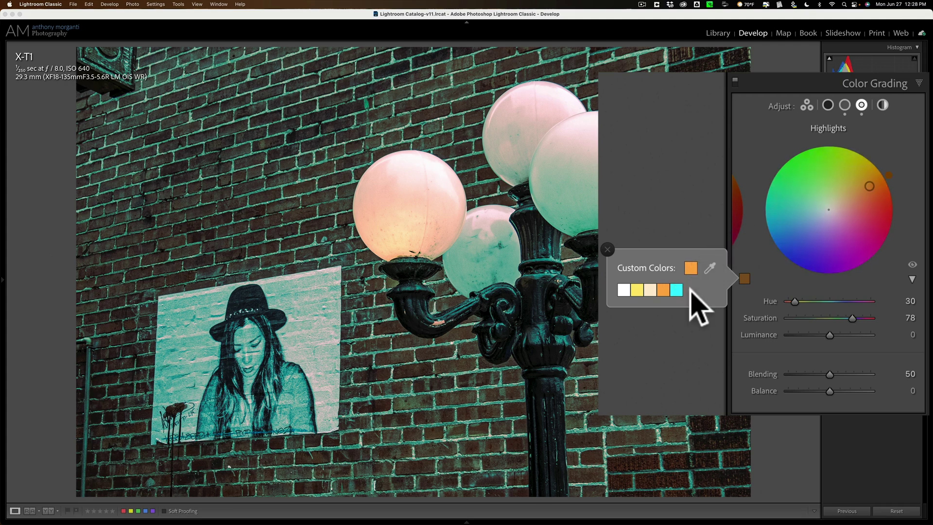
pyautogui.click(610, 249)
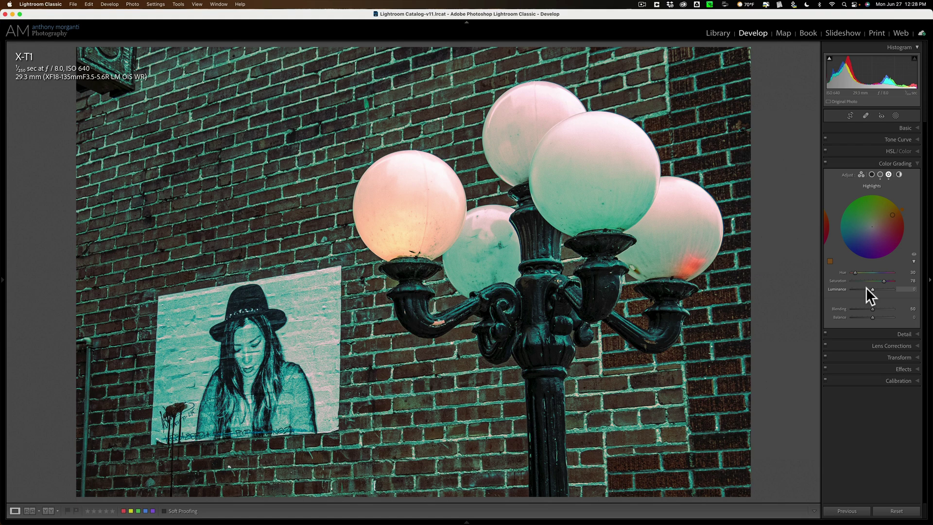
# - Create a new brush mask, Mask 1, painted over the woman's poster on the wall
pyautogui.click(913, 163)
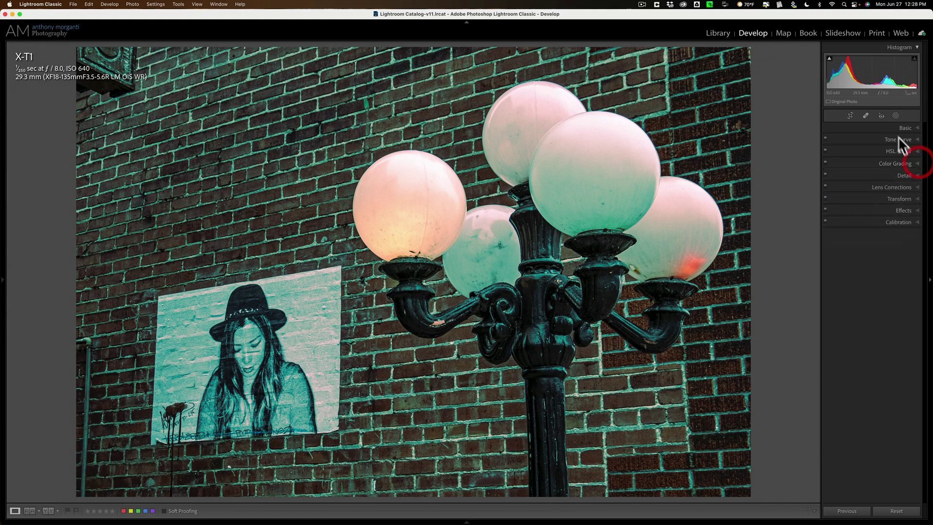
pyautogui.click(896, 116)
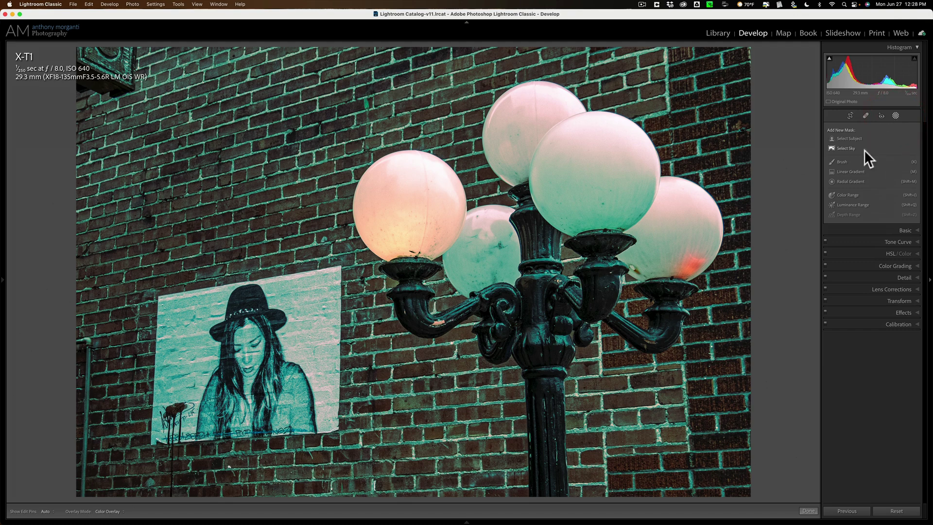
pyautogui.click(852, 160)
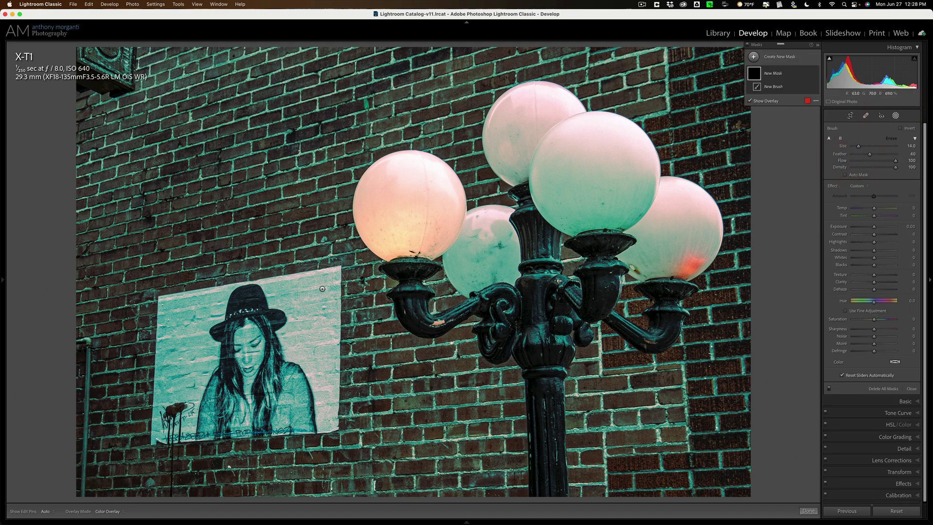
pyautogui.moveTo(318, 295)
pyautogui.mouseDown()
pyautogui.moveTo(222, 304)
pyautogui.moveTo(173, 327)
pyautogui.moveTo(317, 324)
pyautogui.moveTo(321, 336)
pyautogui.moveTo(307, 343)
pyautogui.moveTo(173, 359)
pyautogui.moveTo(241, 377)
pyautogui.moveTo(314, 372)
pyautogui.moveTo(316, 385)
pyautogui.moveTo(264, 397)
pyautogui.moveTo(204, 392)
pyautogui.moveTo(178, 399)
pyautogui.moveTo(179, 409)
pyautogui.moveTo(212, 418)
pyautogui.moveTo(235, 405)
pyautogui.moveTo(318, 399)
pyautogui.moveTo(272, 407)
pyautogui.moveTo(290, 400)
pyautogui.mouseUp()
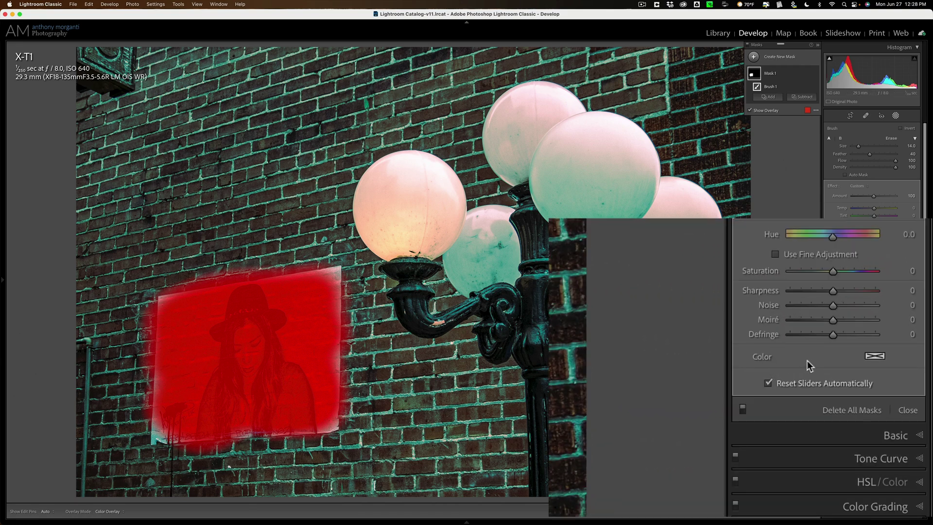
# - Try blue, light blue and tan presets as the mask tint, then set it to red
pyautogui.click(873, 357)
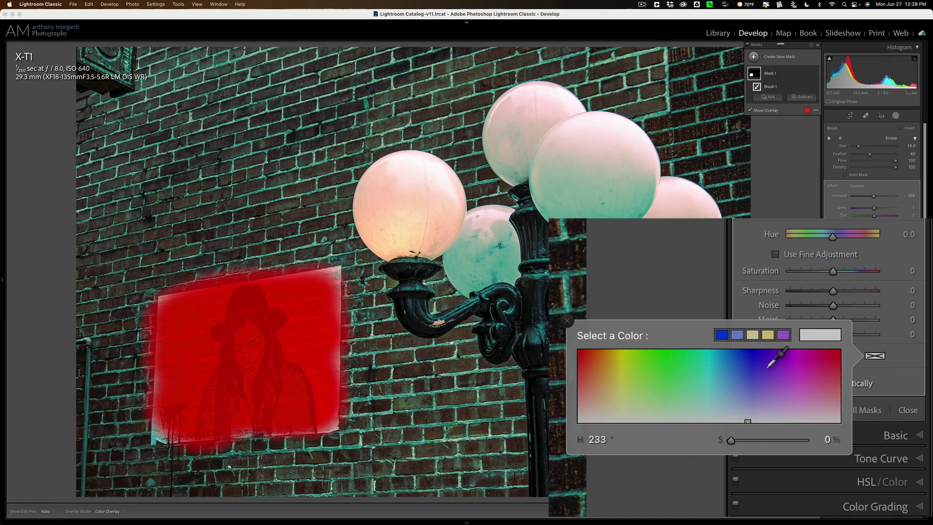
pyautogui.click(722, 334)
pyautogui.press('o')
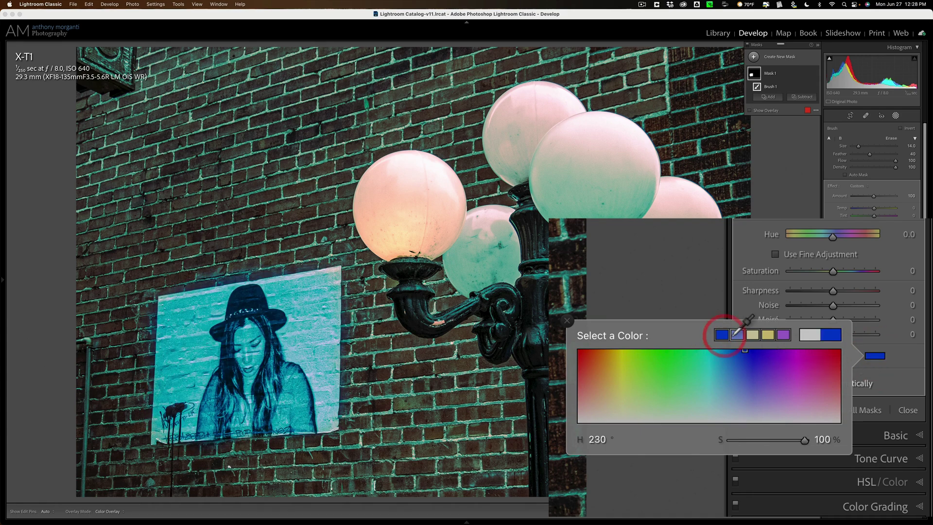
pyautogui.click(738, 334)
pyautogui.click(752, 334)
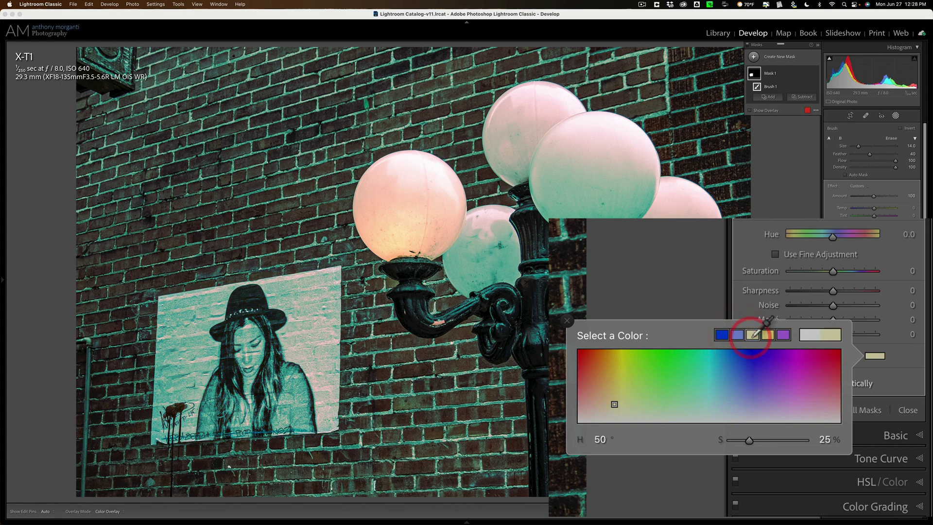
pyautogui.moveTo(673, 365)
pyautogui.mouseDown()
pyautogui.moveTo(767, 355)
pyautogui.moveTo(683, 366)
pyautogui.moveTo(662, 386)
pyautogui.moveTo(845, 356)
pyautogui.mouseUp()
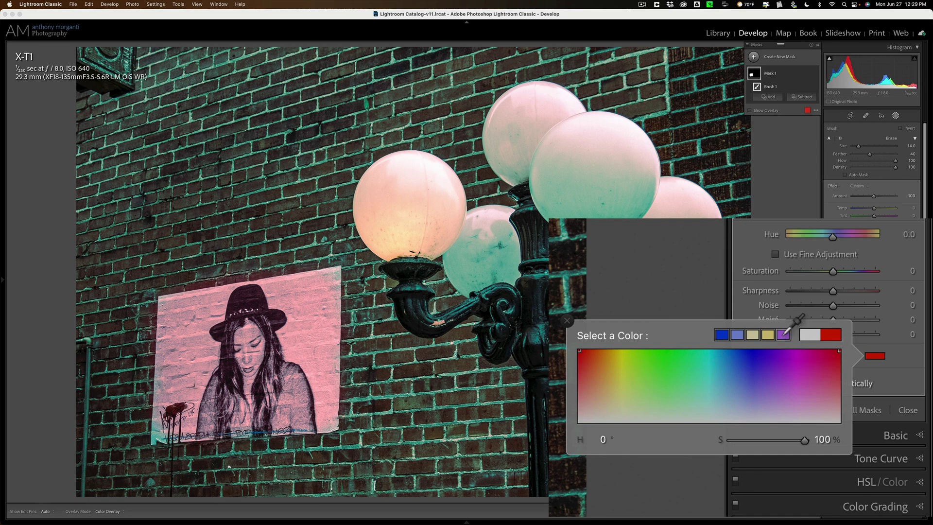
# - Replace the purple swatch with the current red, then reset all swatches to defaults
pyautogui.rightClick(784, 334)
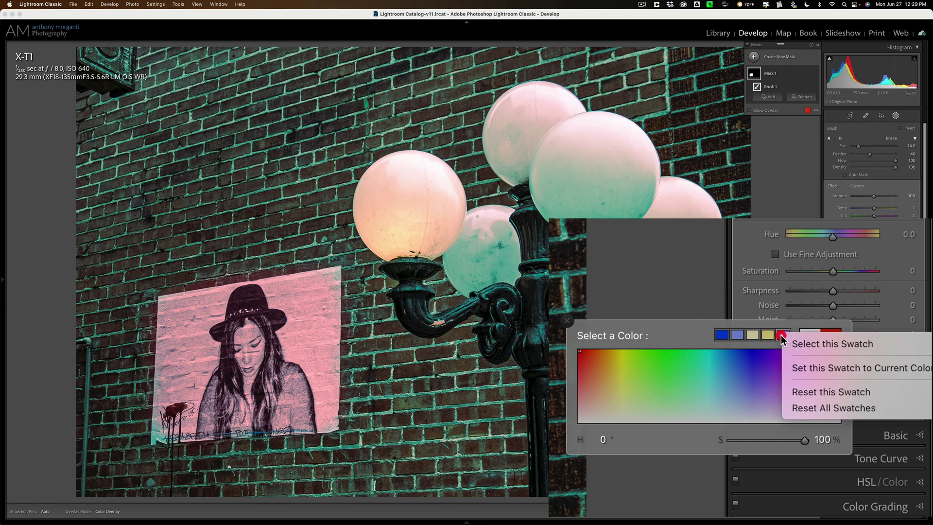
pyautogui.click(799, 366)
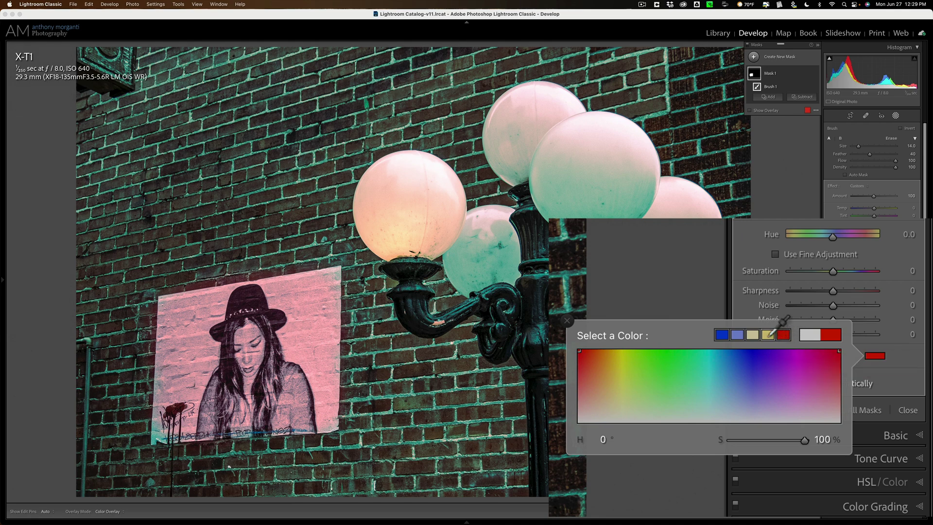
pyautogui.rightClick(767, 334)
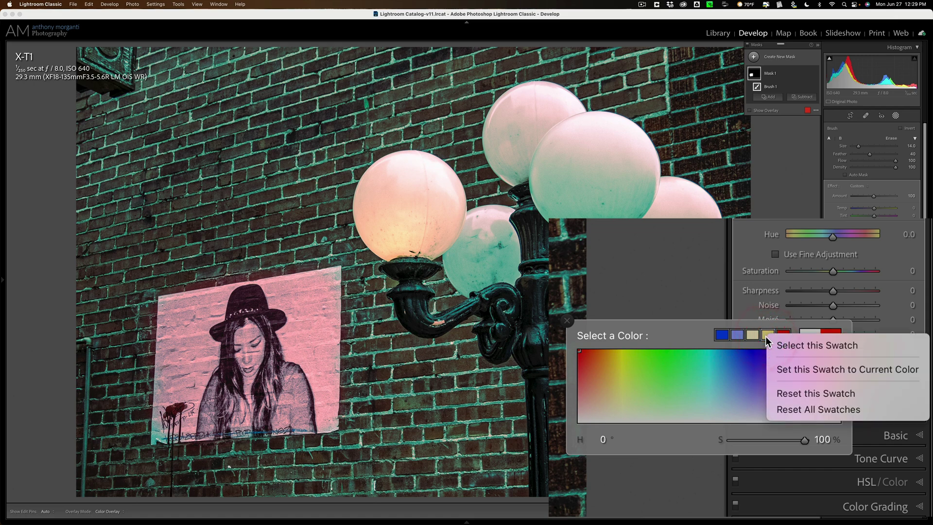
pyautogui.click(799, 412)
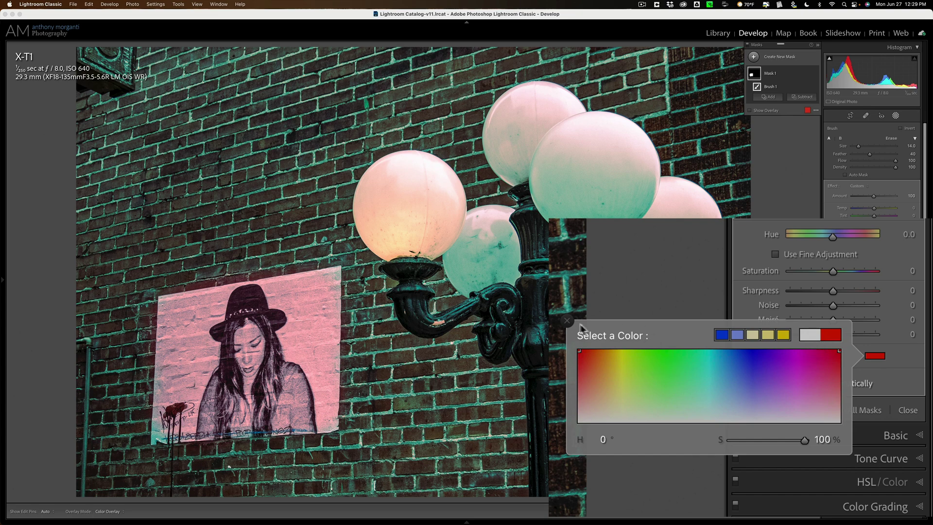
# - Close the Select a Color popup, keeping the poster's red tint
pyautogui.click(743, 343)
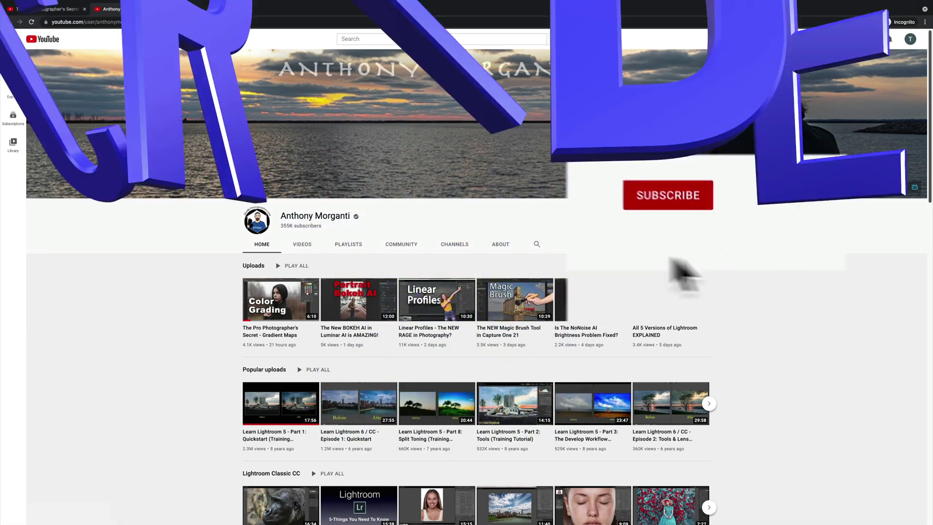
# - Subscribe to the channel with notifications set to All
pyautogui.click(700, 219)
pyautogui.click(698, 180)
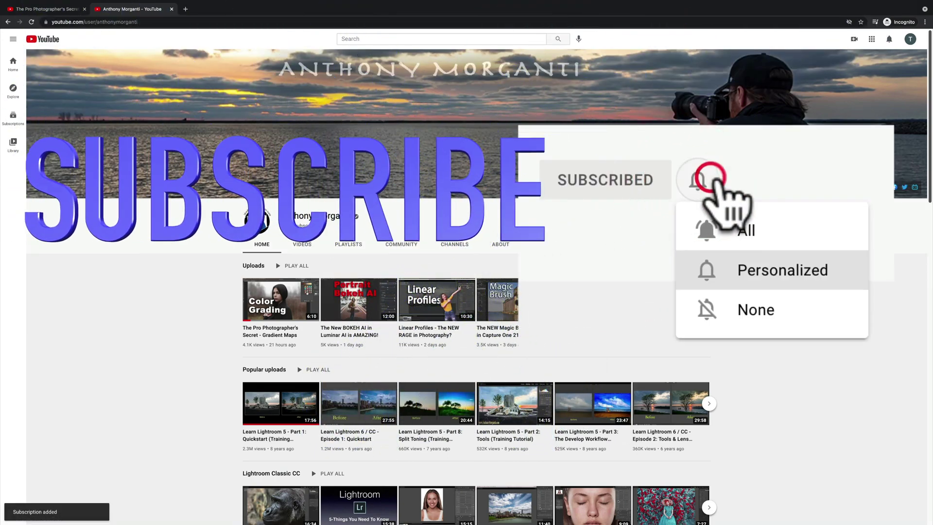
pyautogui.click(741, 229)
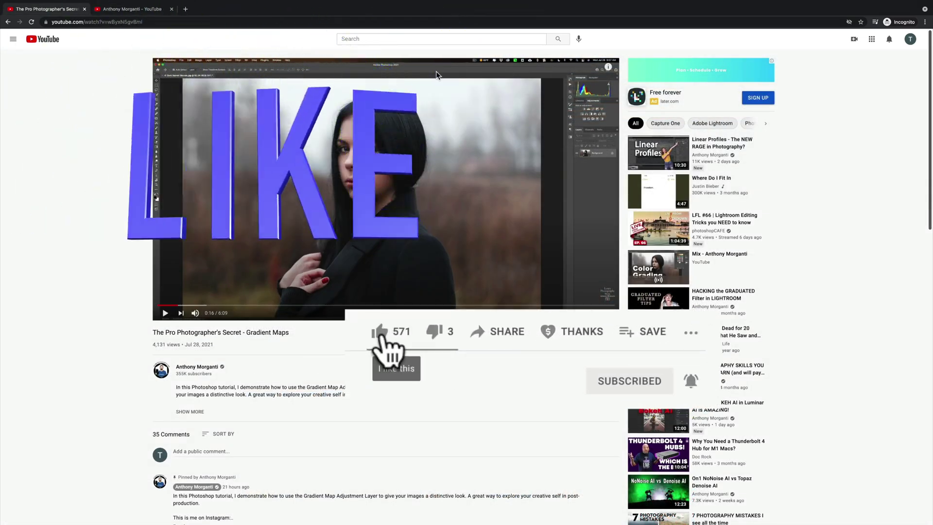
# - Like the Gradient Maps video and dismiss the Super Thanks dialog
pyautogui.click(380, 332)
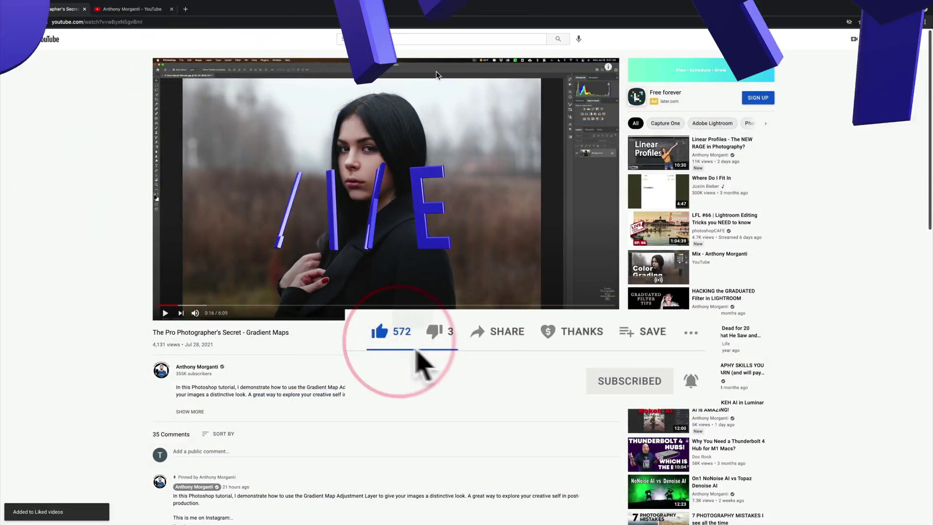
pyautogui.click(565, 332)
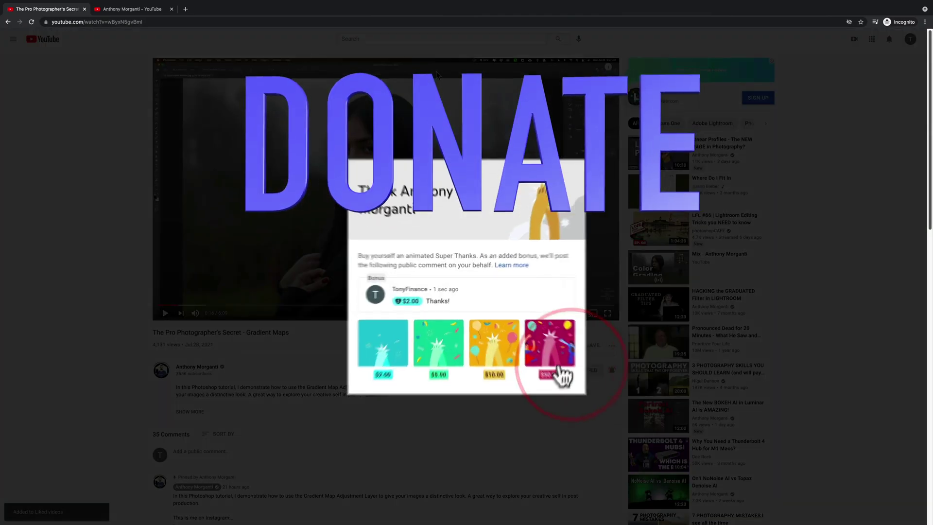
pyautogui.click(441, 344)
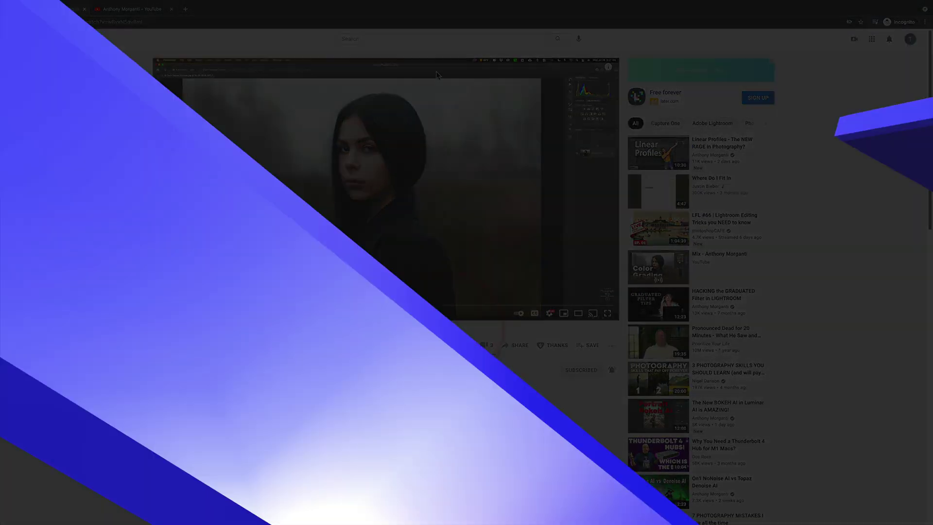